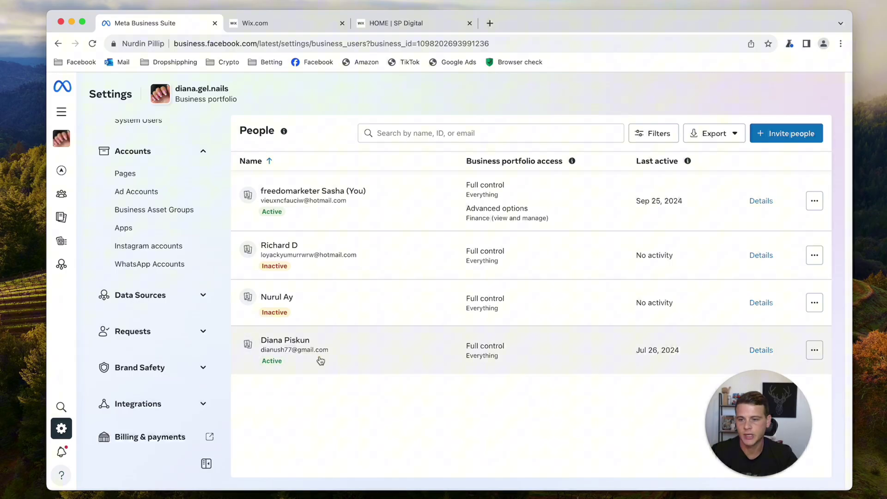
scroll(166, 244, "down", 2)
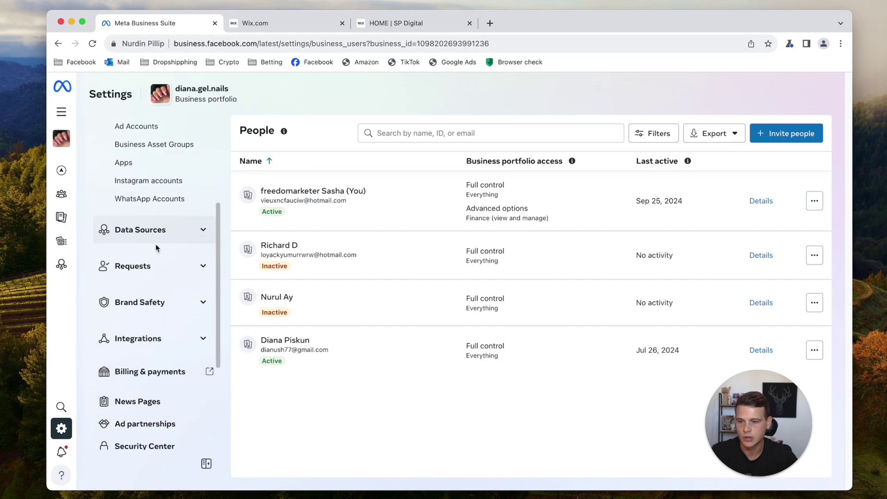
scroll(158, 247, "down", 2)
scroll(153, 247, "up", 3)
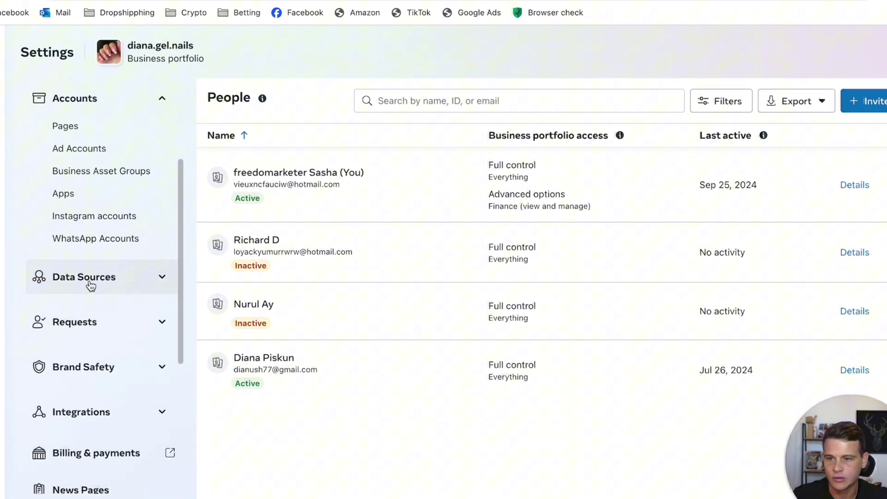
Expand Data Sources in Settings and go to the Datasets list
left_click(117, 280)
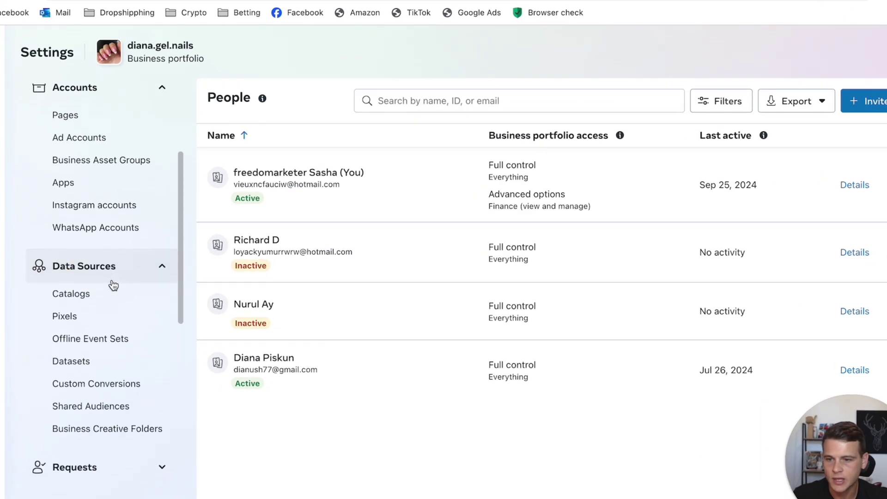
left_click(67, 353)
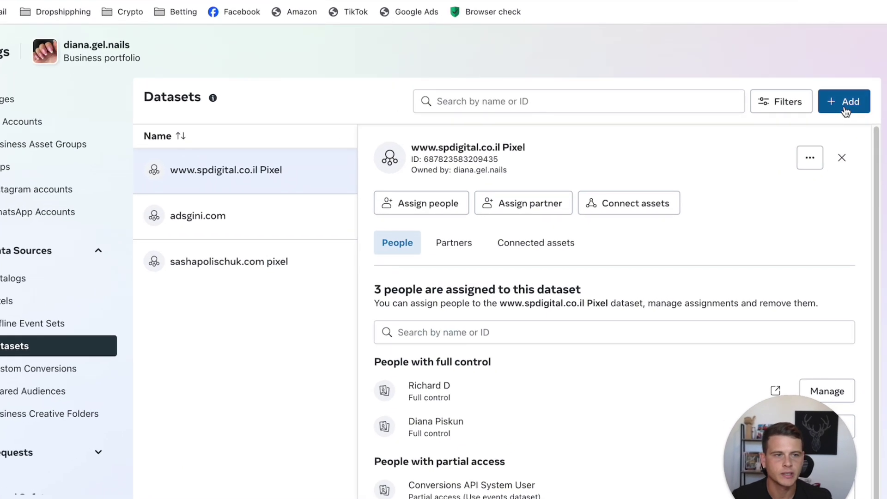
Create the 'Wix website pixel' dataset and go to the Wix dashboard
left_click(806, 135)
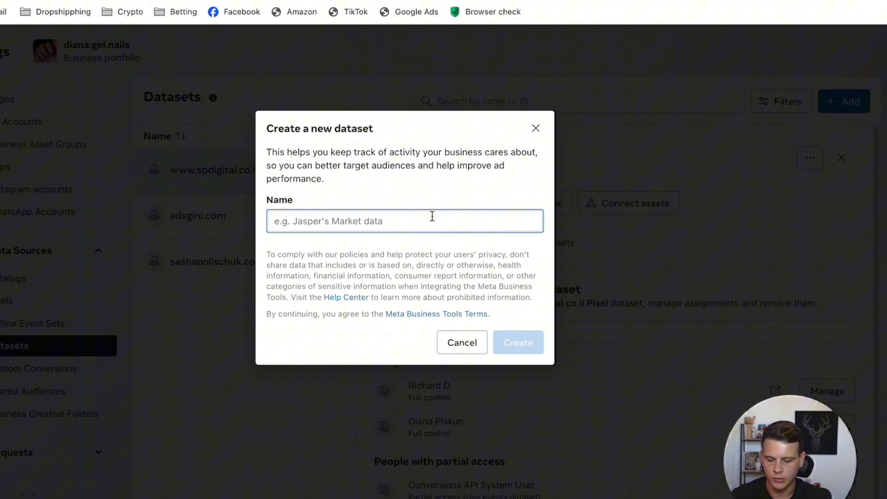
type("Wix website ")
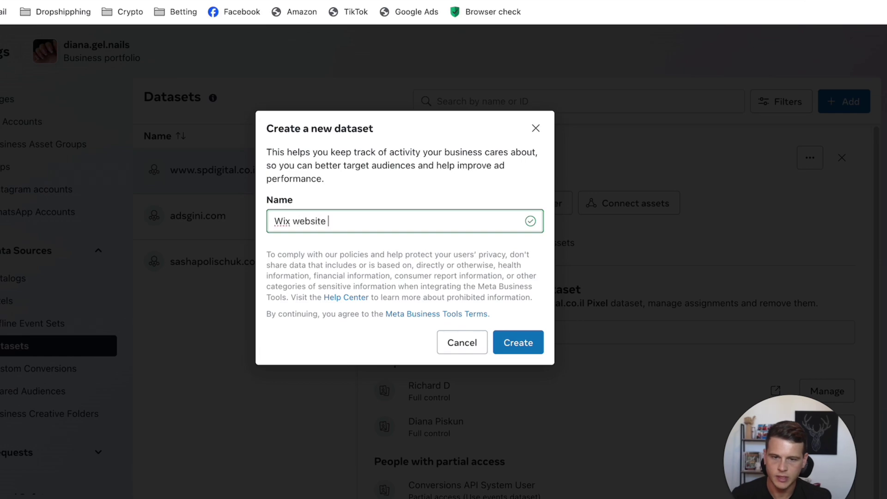
type("pixel")
left_click(518, 343)
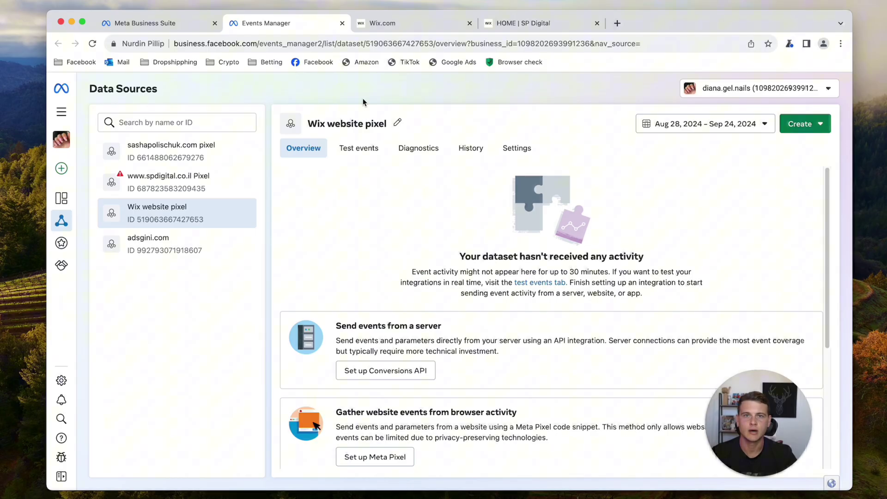
key("ctrl+Tab")
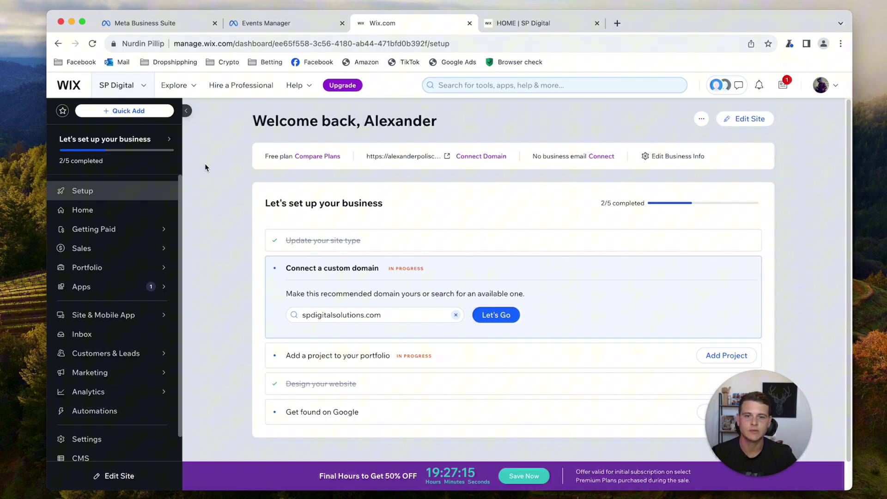
scroll(122, 326, "down", 1)
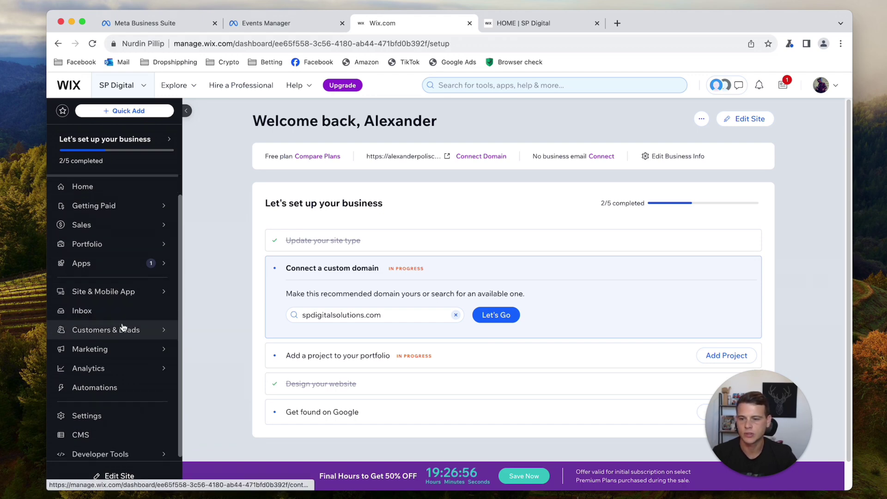
Go to Settings > Advanced > Marketing Integrations in the Wix dashboard
left_click(82, 414)
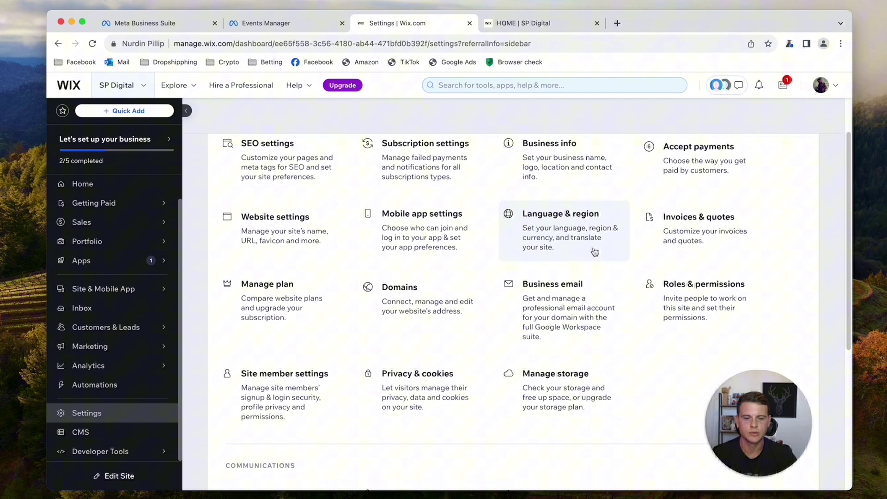
scroll(594, 252, "down", 2)
scroll(593, 253, "down", 2)
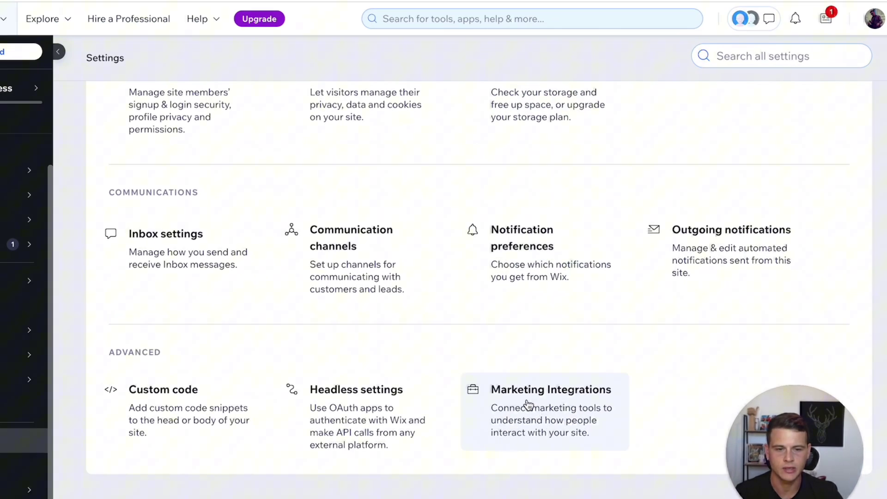
left_click(537, 400)
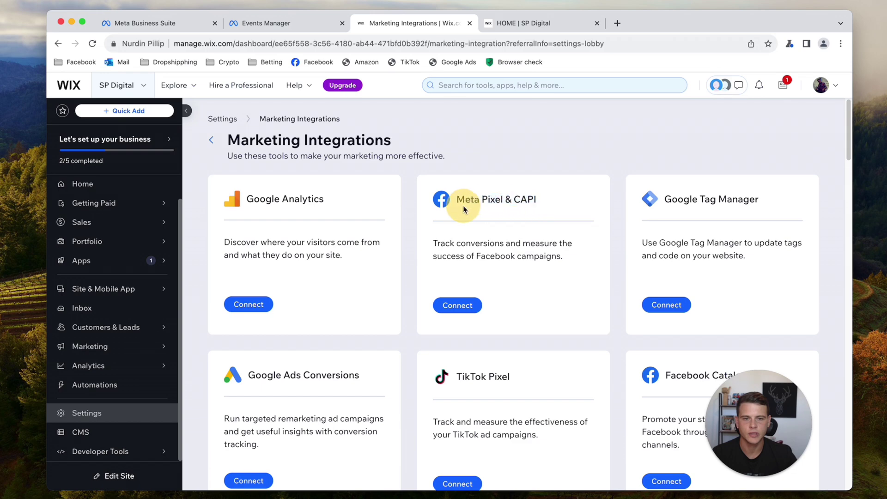
Connect the Meta Pixel & CAPI integration and begin linking Facebook
left_click(411, 239)
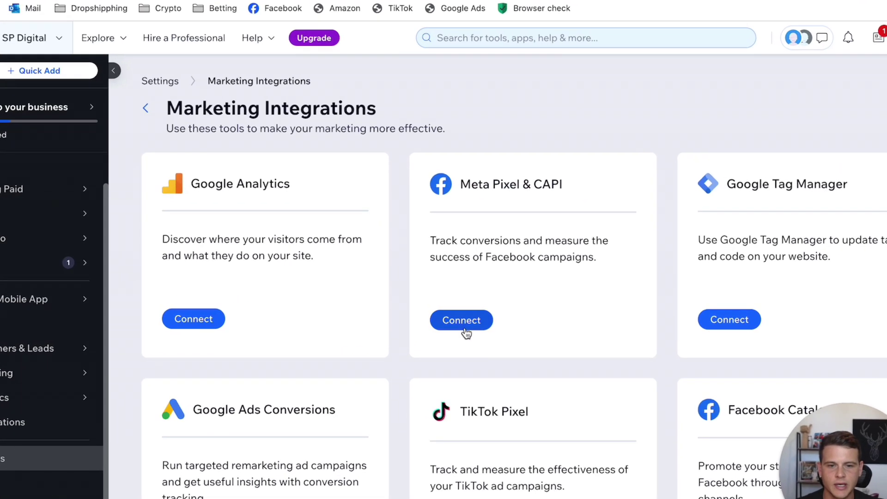
left_click(463, 329)
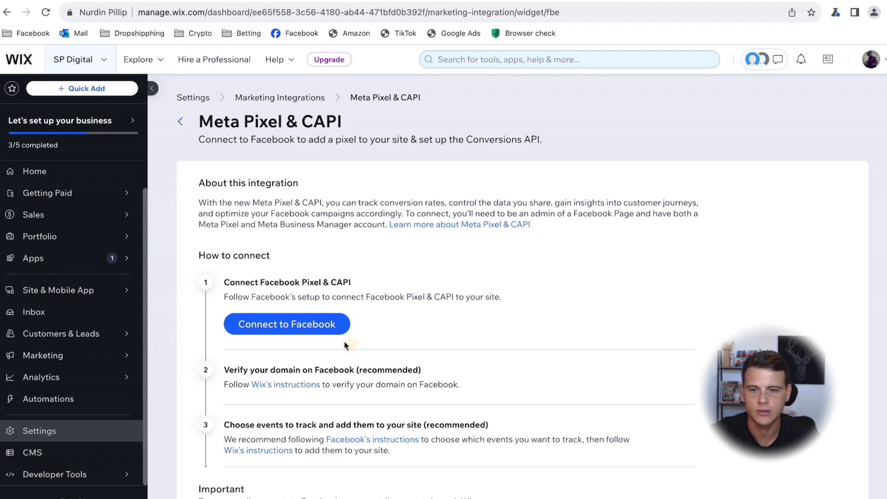
Continue as the signed-in Facebook user and accept the Wix Apps permissions
left_click(282, 332)
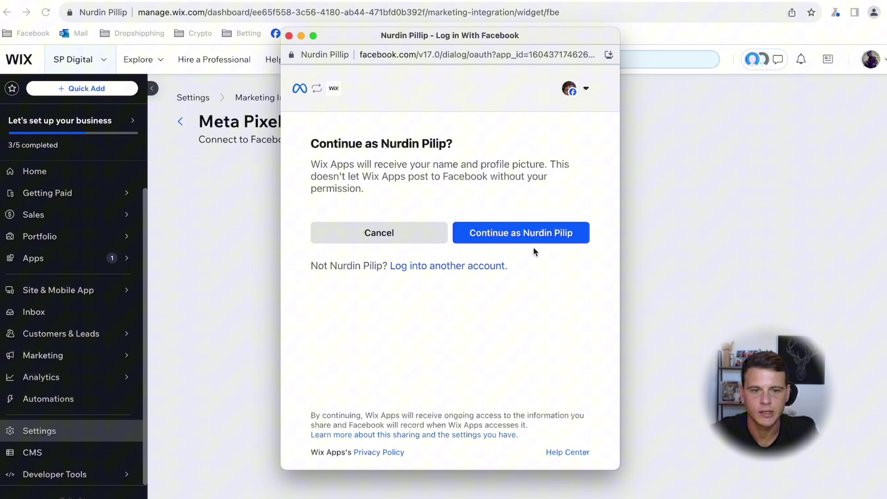
left_click(513, 236)
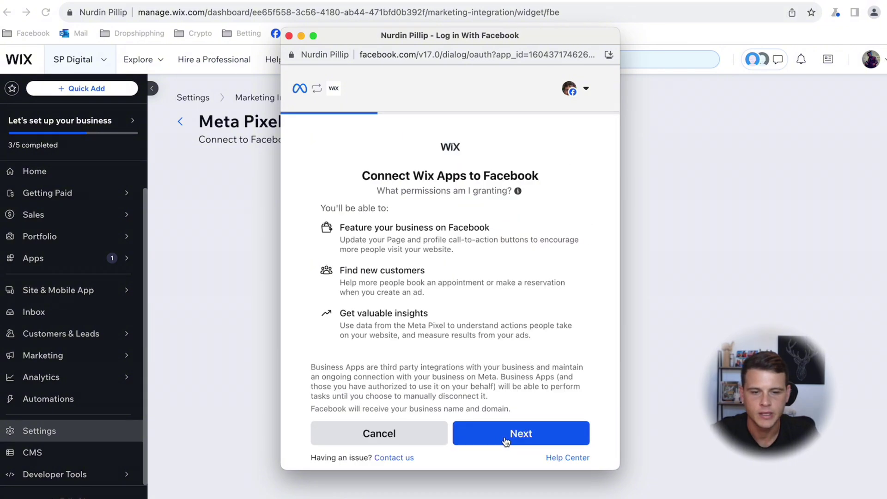
left_click(504, 438)
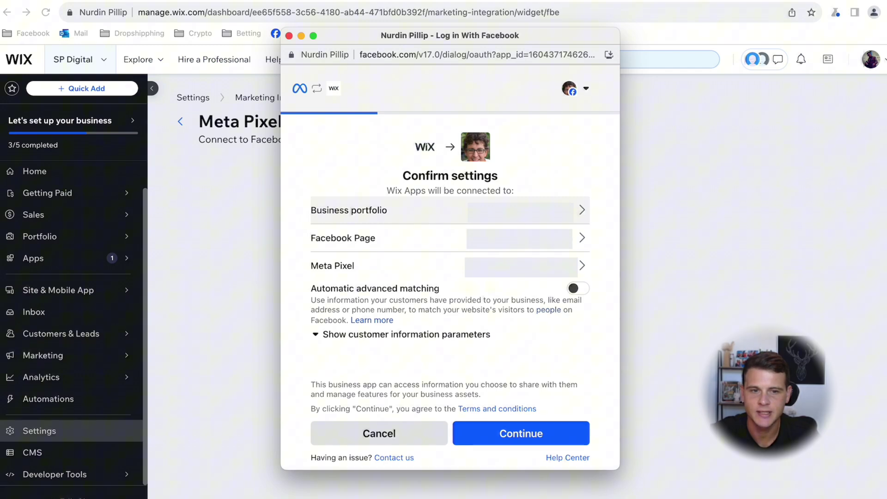
Choose the nails business portfolio and select the gel nails Facebook Page
left_click(544, 220)
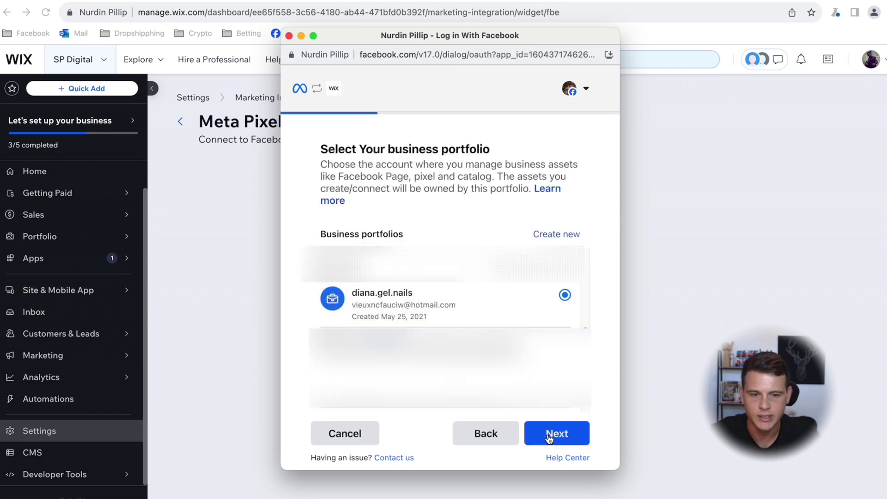
left_click(549, 435)
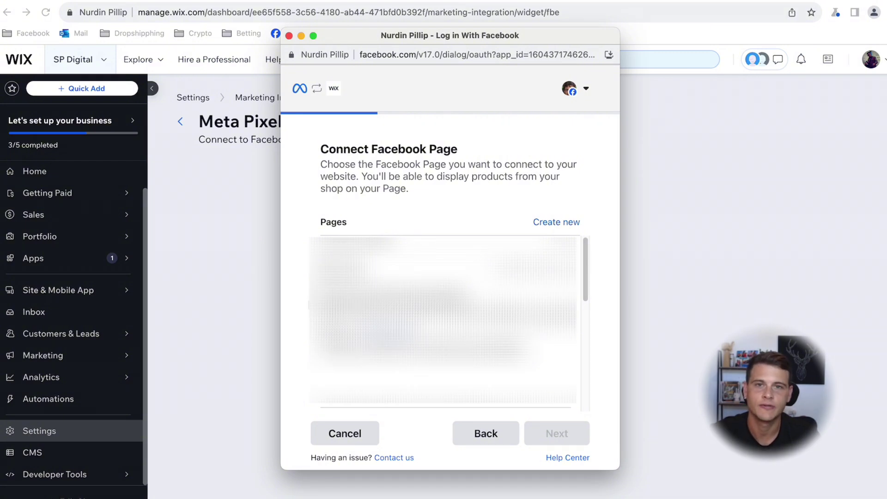
left_click(564, 303)
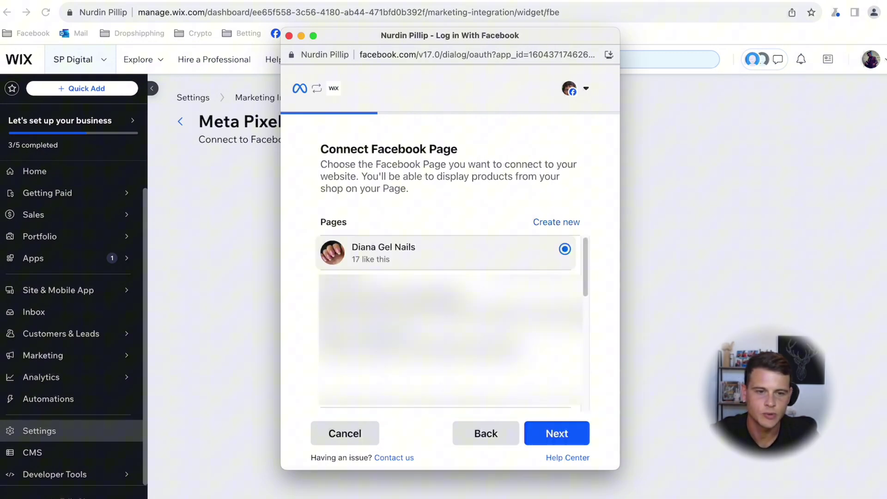
Select the Wix website pixel and advance to the confirm-settings summary
left_click(556, 437)
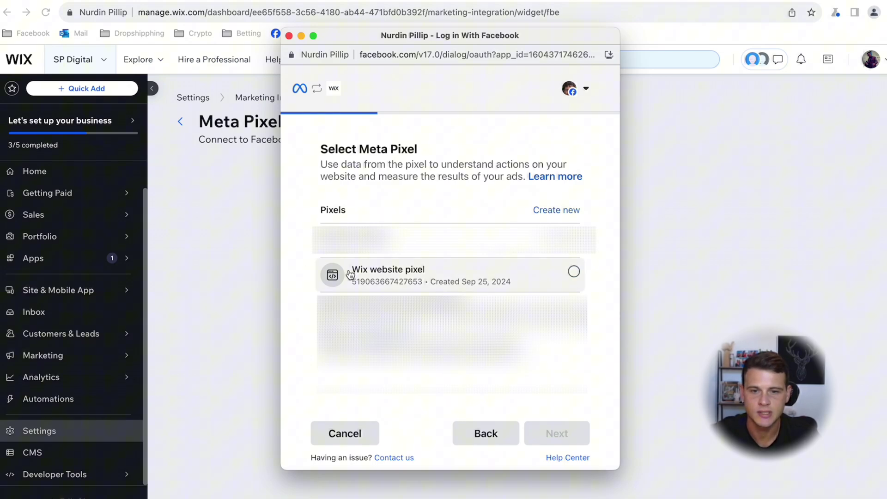
left_click(574, 275)
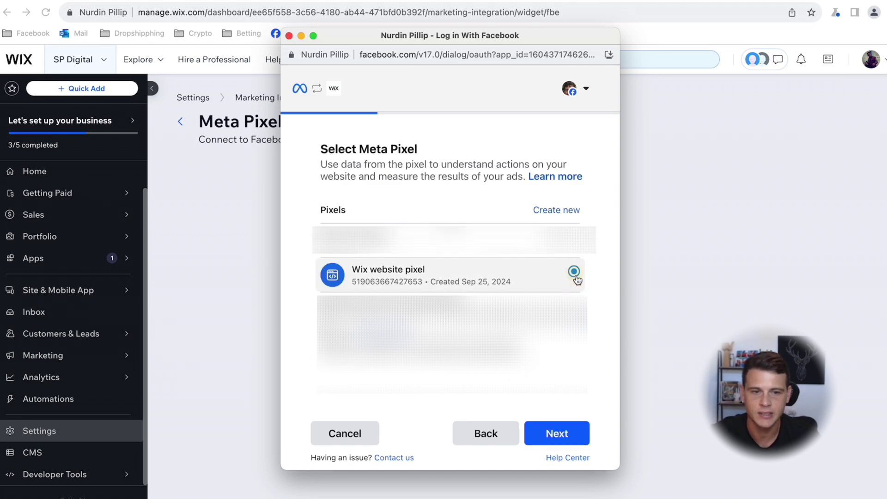
left_click(557, 433)
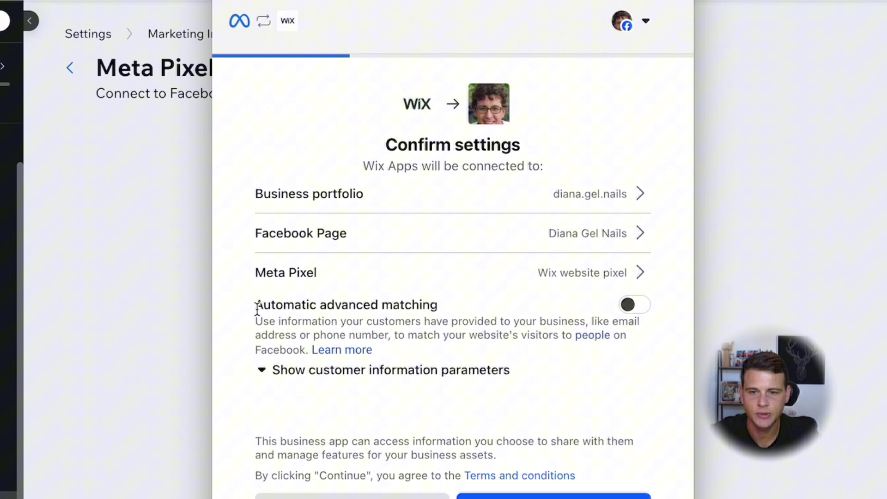
Confirm the connection settings, accept Wix permissions and finish the Facebook setup
left_click_drag(247, 306, 456, 312)
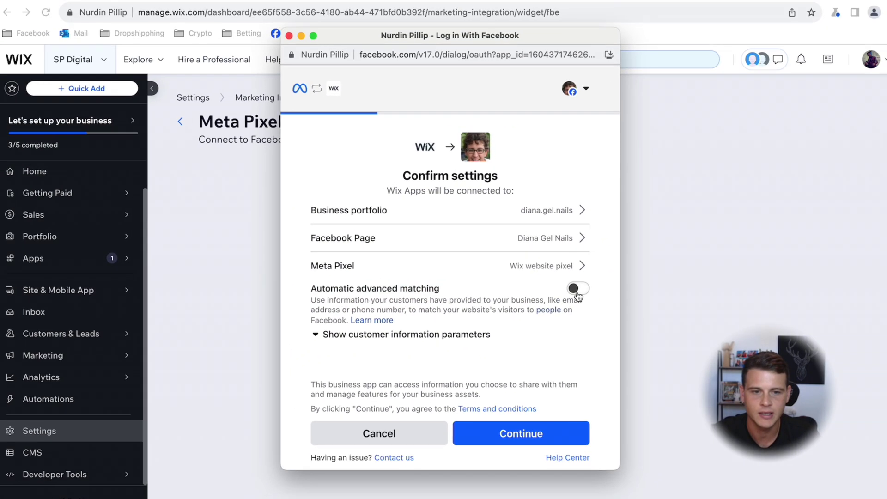
left_click(578, 291)
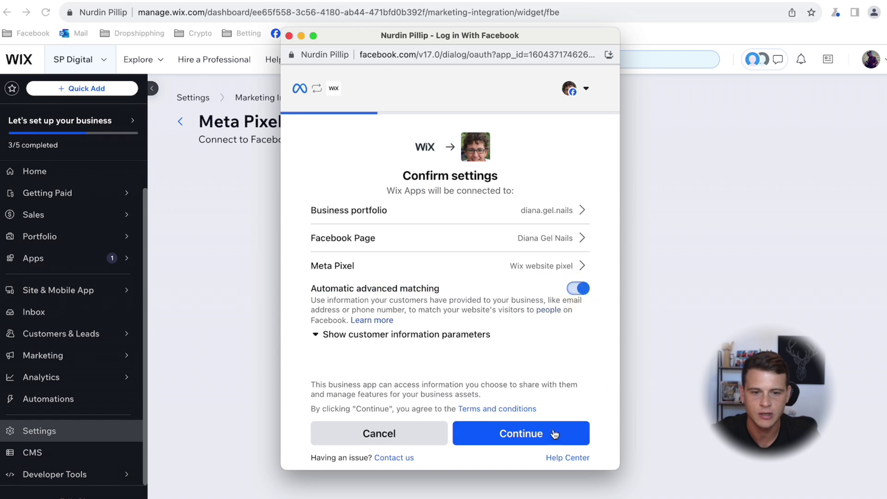
left_click(516, 436)
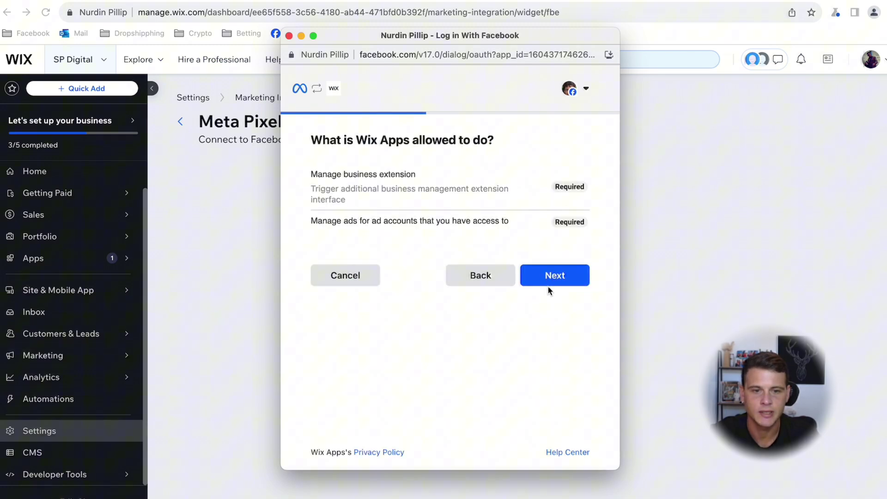
left_click(547, 283)
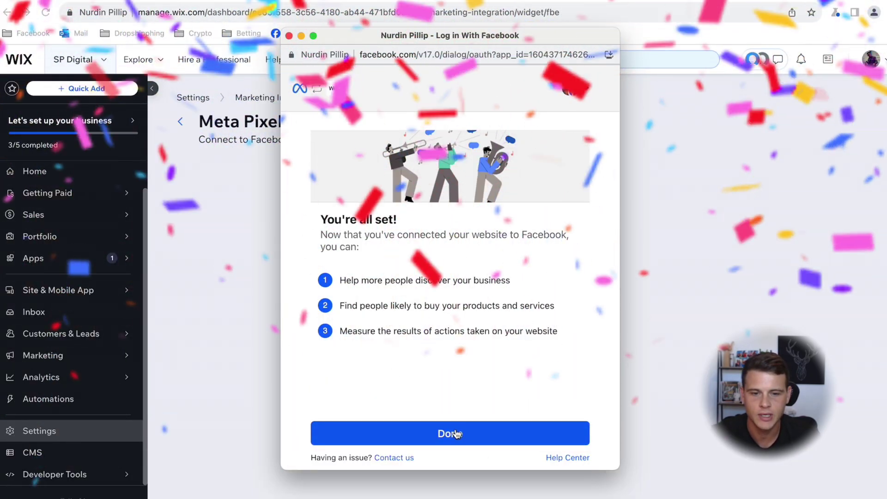
left_click(452, 433)
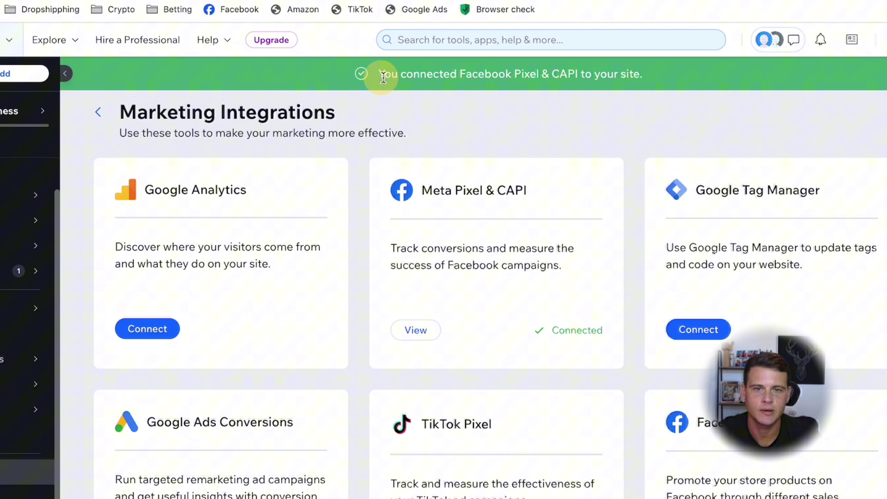
Highlight the 'You connected' confirmation banner
mouse_move(423, 94)
left_mouse_down()
mouse_move(538, 65)
mouse_move(627, 62)
left_mouse_up()
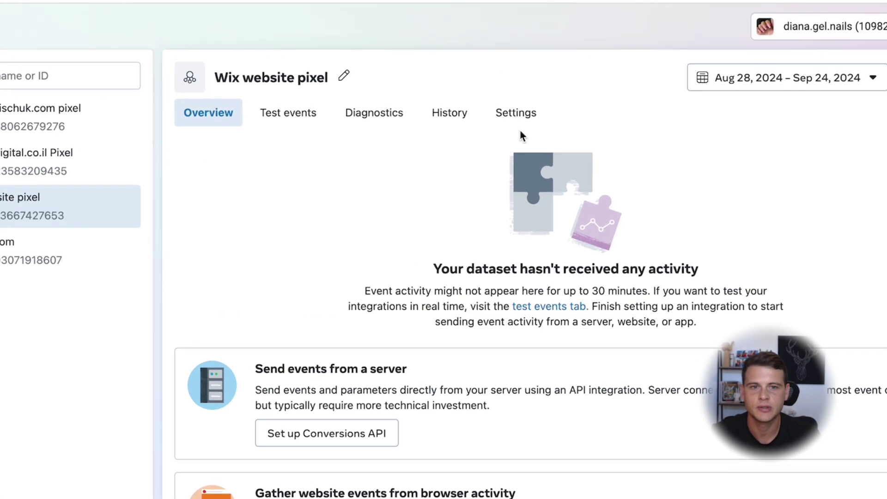
Open the Wix website pixel's Settings tab in Events Manager
left_click(522, 121)
scroll(322, 240, "down", 5)
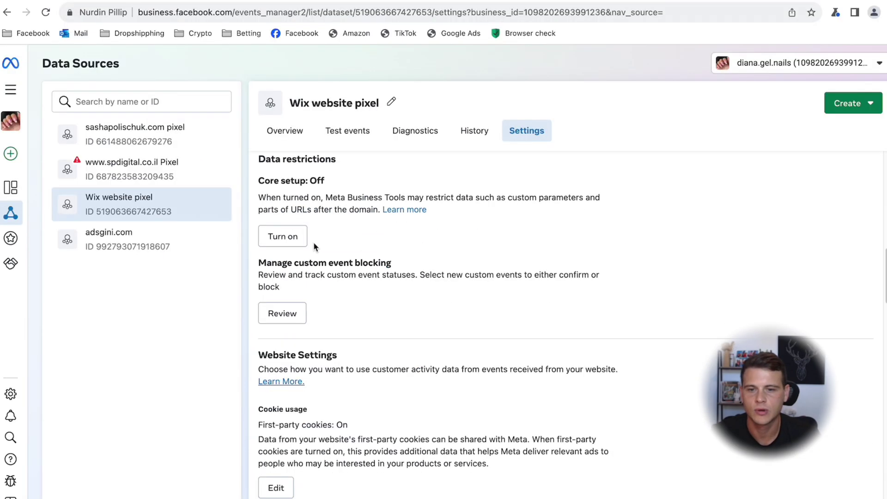
scroll(313, 242, "down", 3)
scroll(309, 246, "down", 2)
scroll(303, 247, "down", 2)
scroll(300, 236, "down", 2)
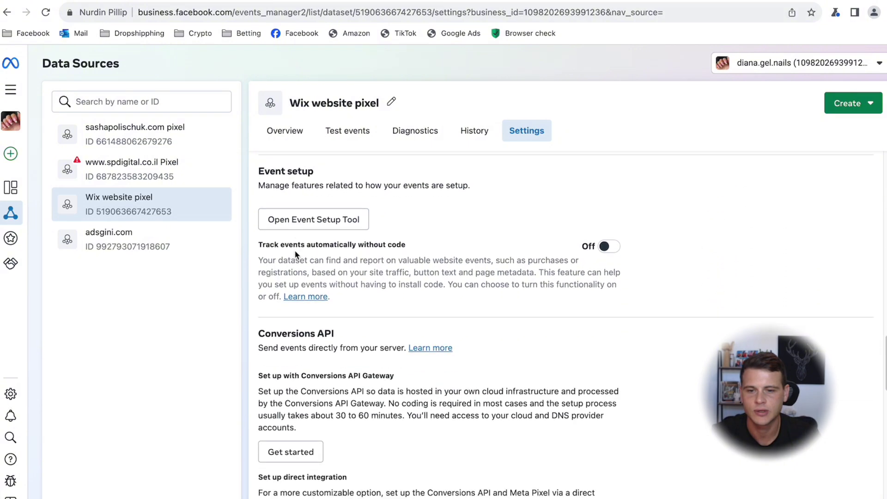
scroll(298, 215, "down", 3)
scroll(297, 201, "down", 3)
scroll(317, 199, "up", 2)
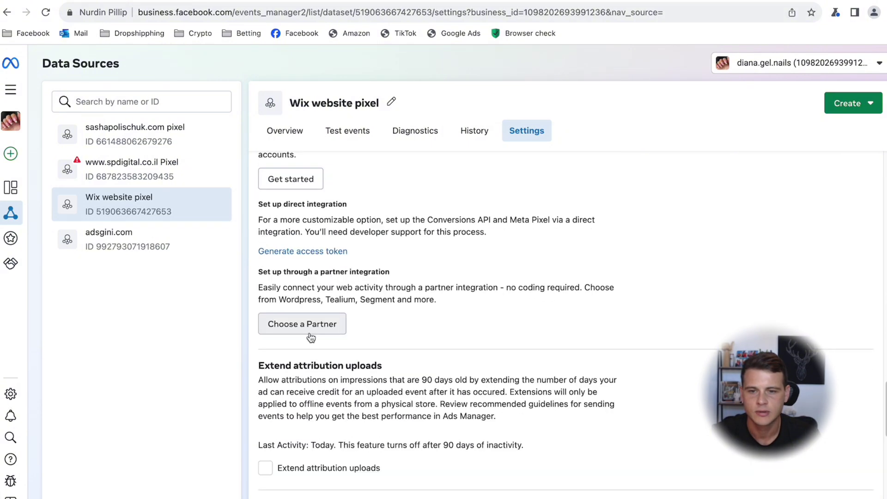
Choose Wix as the partner and step through Connect Pixel and Paste Pixel ID to Verify connection
left_click(338, 335)
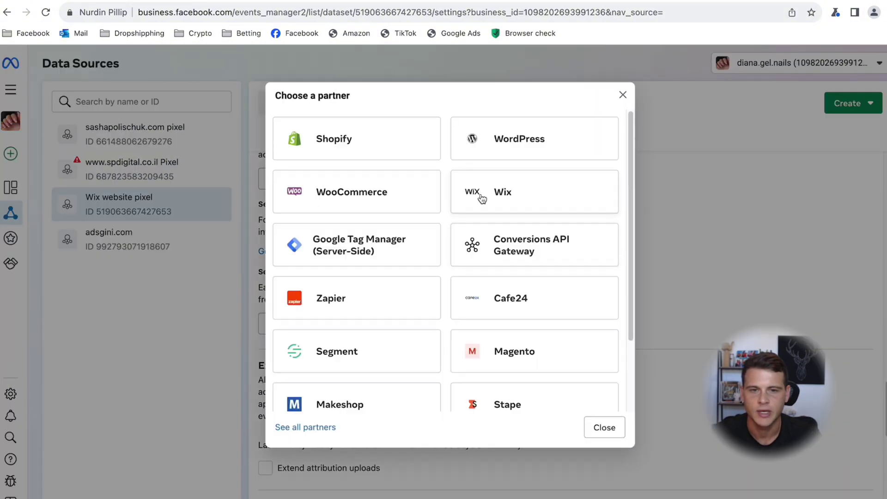
left_click(512, 199)
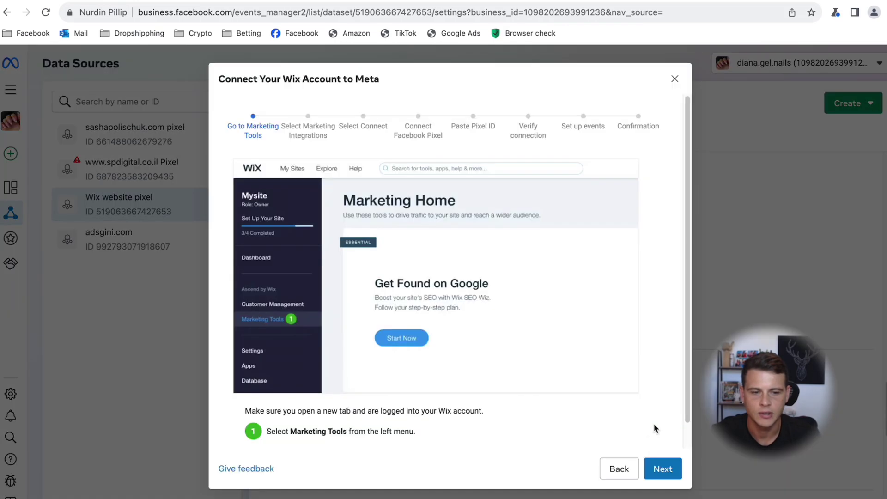
left_click(663, 469)
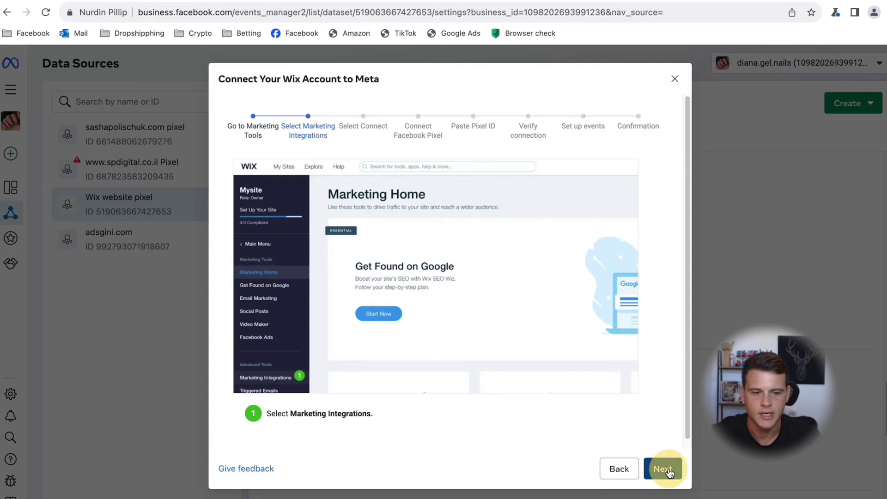
left_click(657, 469)
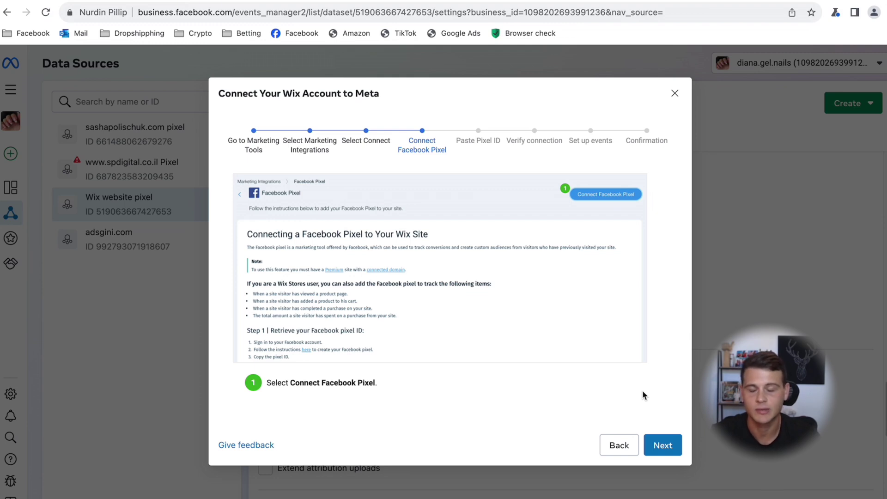
left_click(667, 447)
left_click(660, 468)
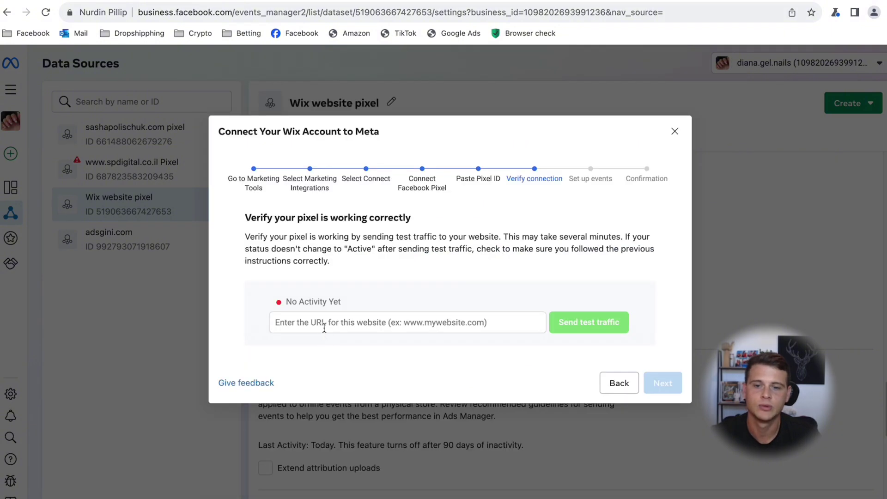
Enter spdigital.agency as the website URL and send test traffic to it
left_click(320, 323)
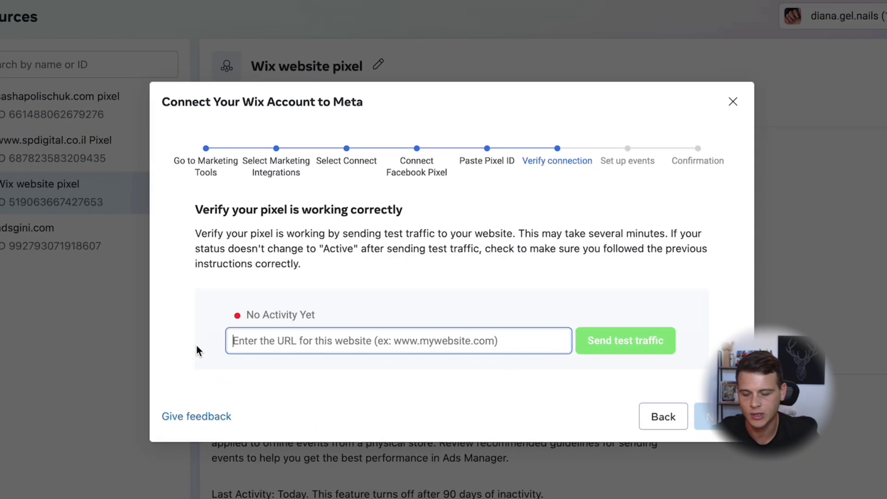
type("spdigital.agency")
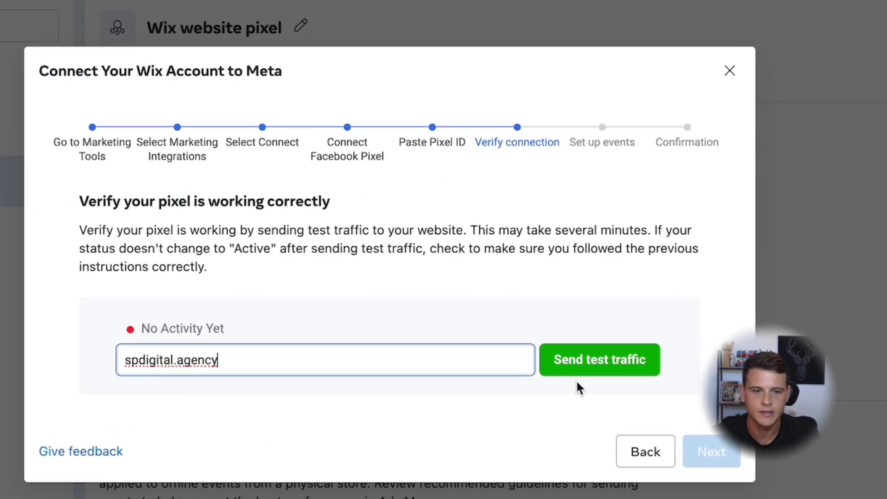
left_click(576, 374)
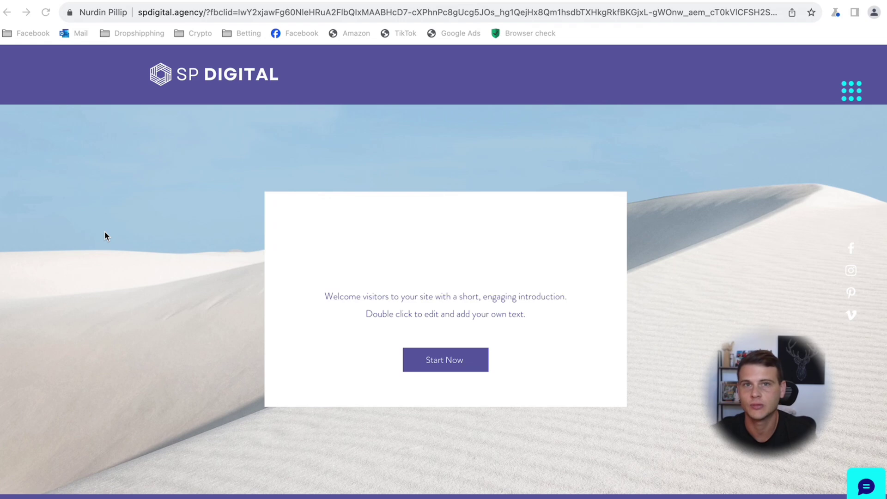
scroll(105, 236, "down", 2)
scroll(263, 213, "down", 3)
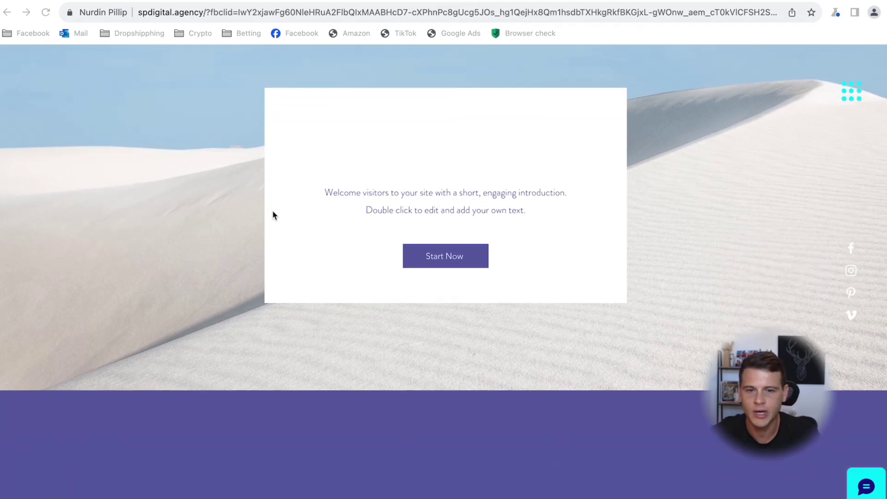
scroll(272, 214, "down", 5)
scroll(273, 215, "down", 3)
scroll(273, 219, "up", 10)
scroll(283, 219, "up", 3)
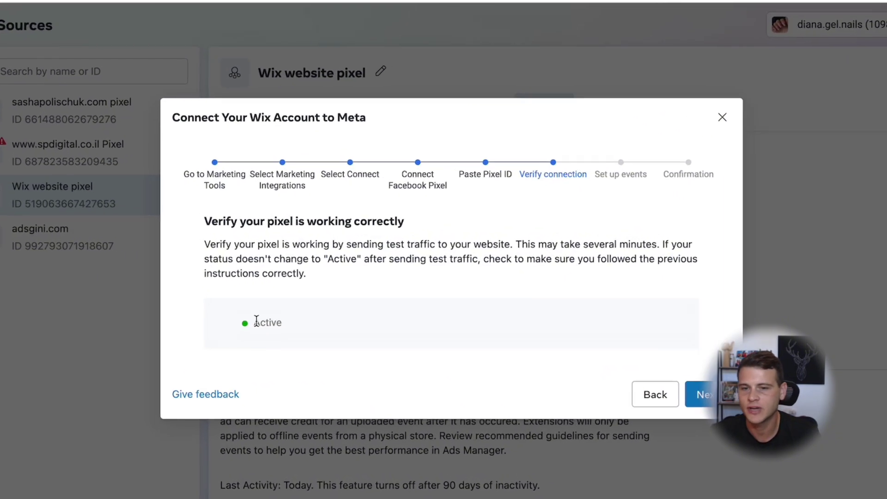
Point out the Active pixel status, then pass Set up events and finish at Setup complete
left_click_drag(249, 325, 270, 327)
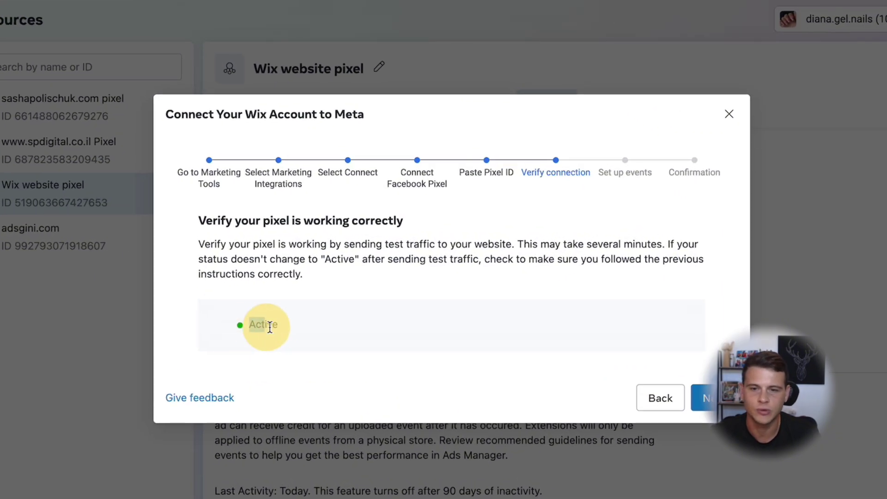
left_click(325, 374)
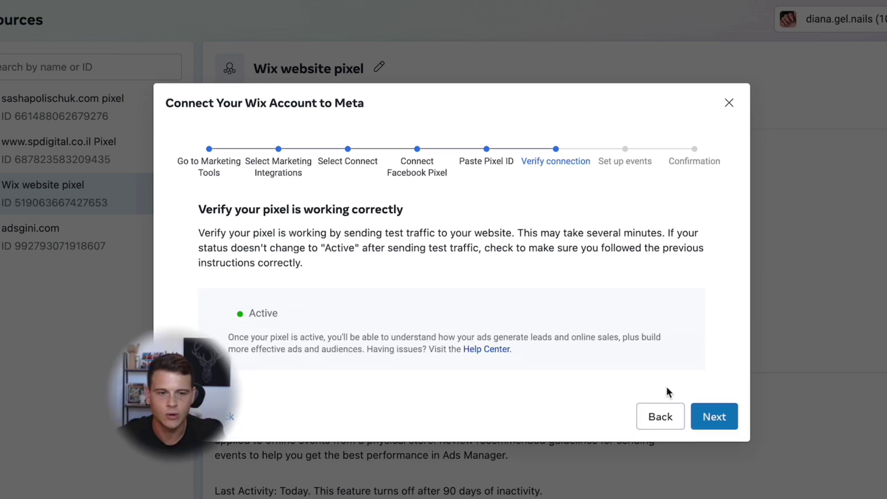
left_click(708, 422)
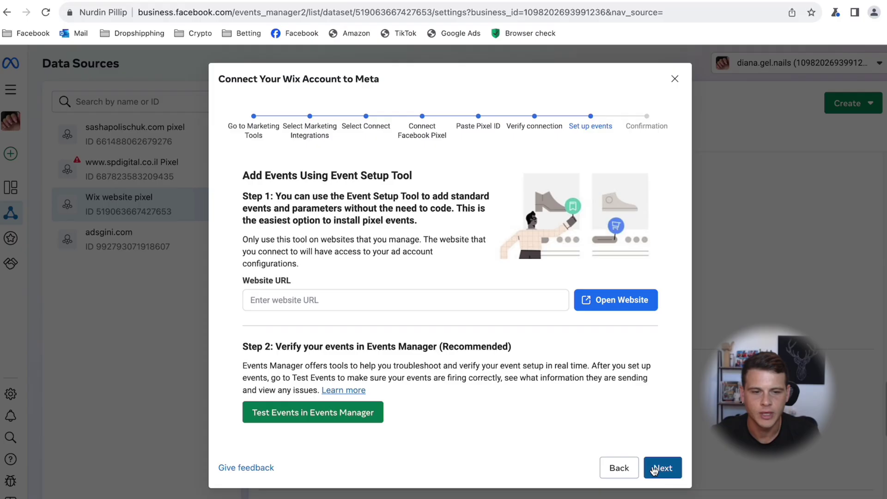
left_click(663, 468)
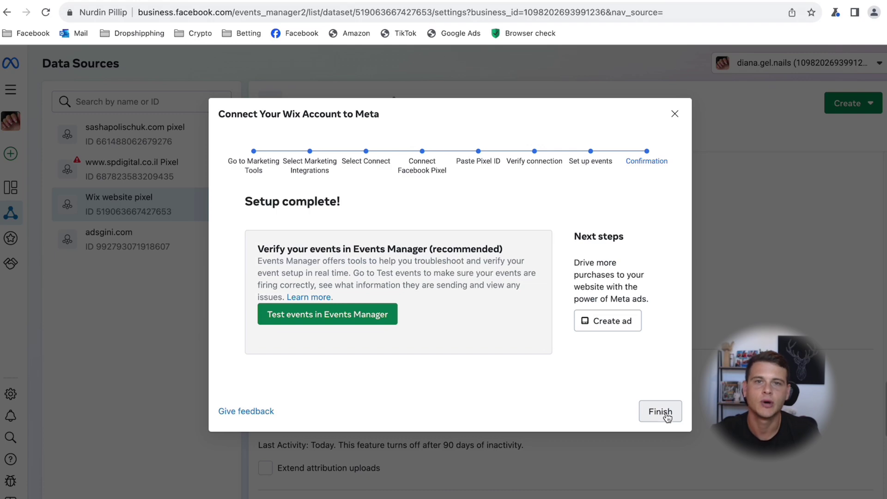
left_click(662, 411)
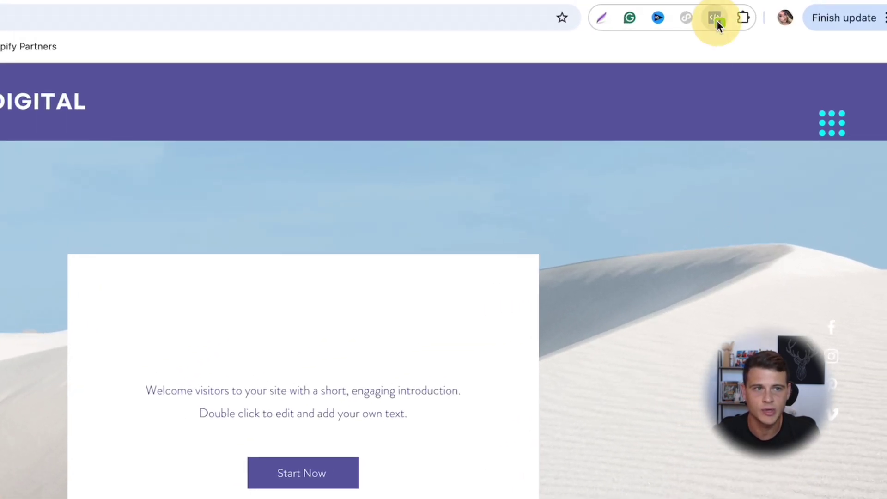
Open Meta Pixel Helper on spdigital.agency to confirm one pixel firing PageView
left_click(765, 16)
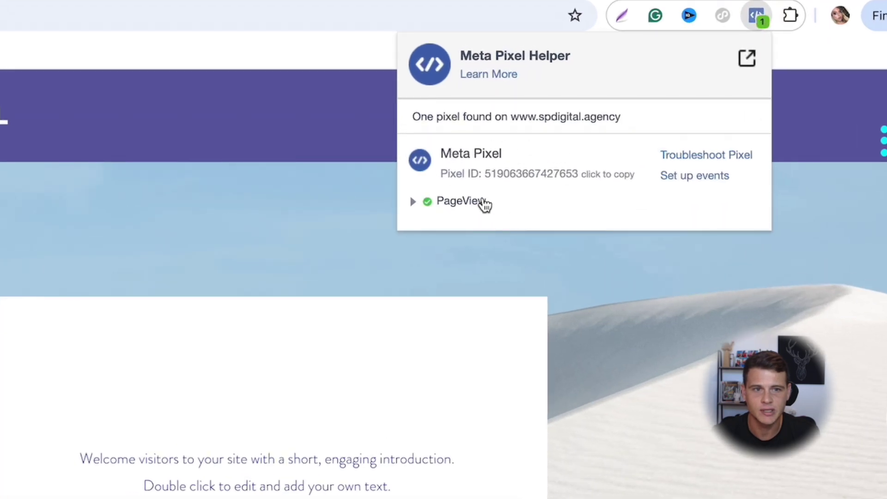
left_click(413, 208)
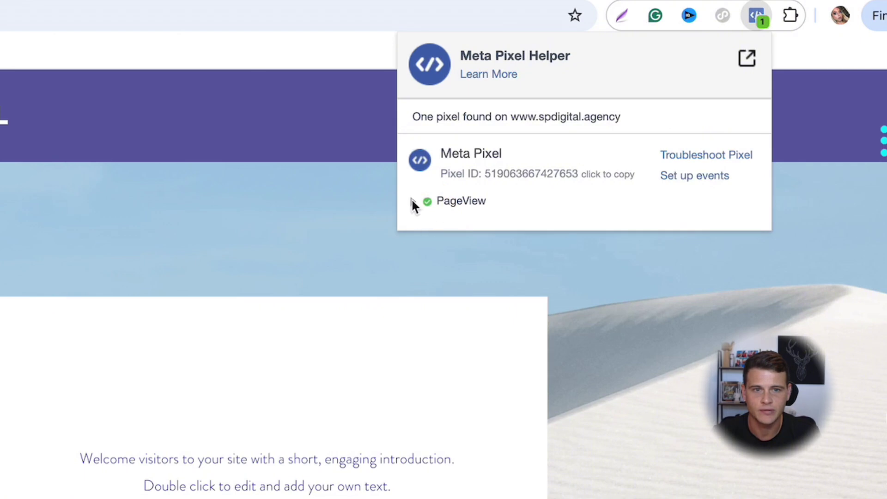